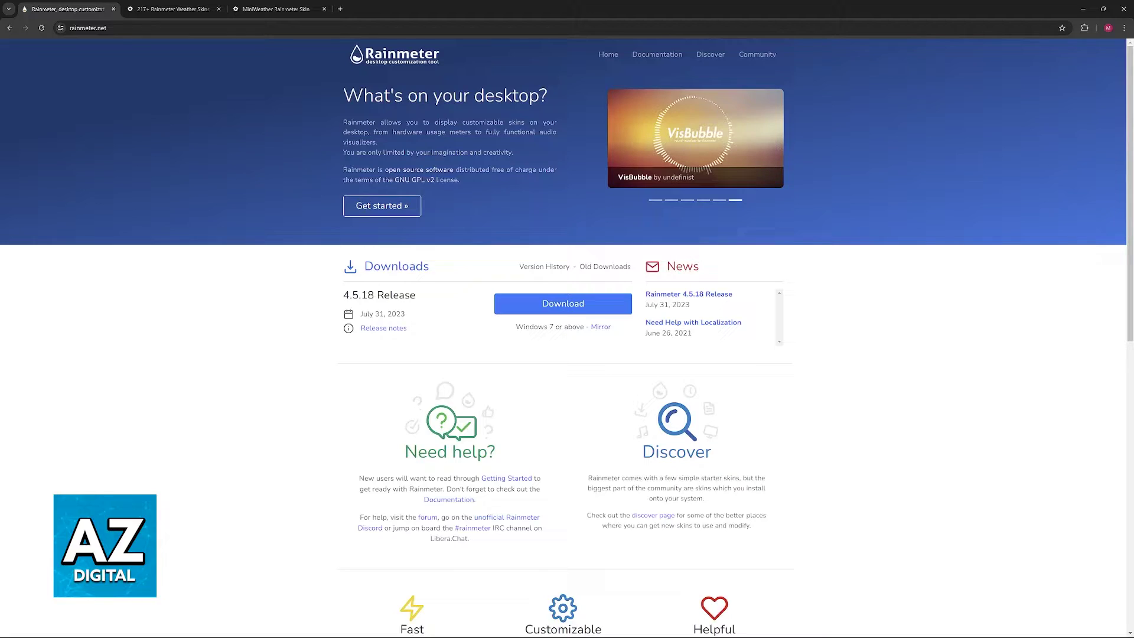
{"action": "scroll", "coordinate": [736, 350], "scroll_direction": "down", "scroll_amount": 5}
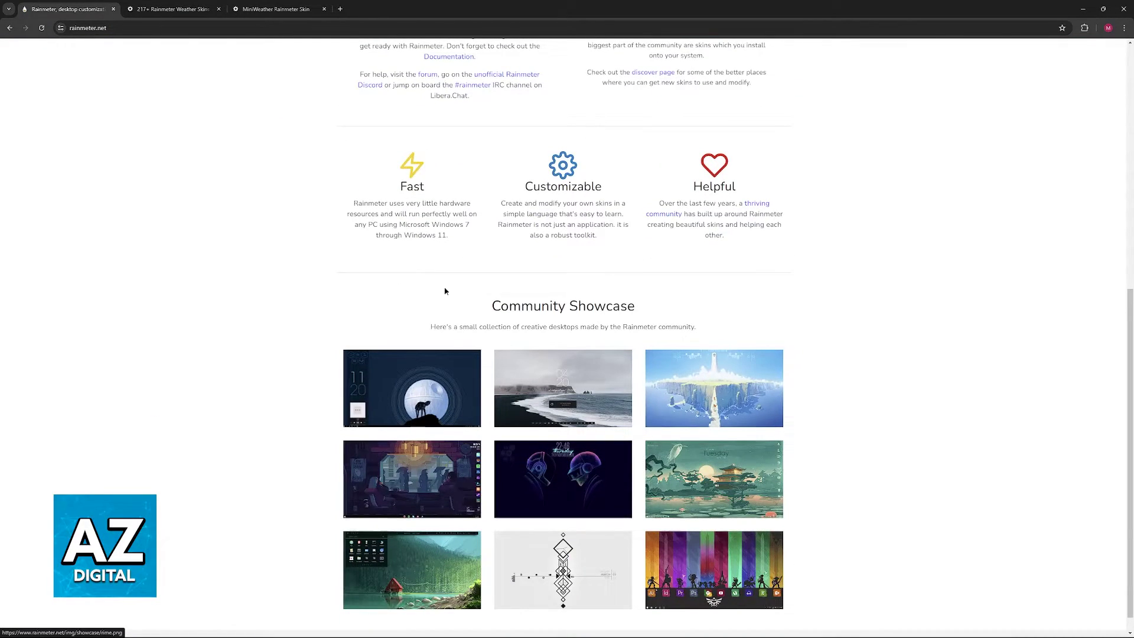
{"action": "scroll", "coordinate": [333, 305], "scroll_direction": "down", "scroll_amount": 1}
- Preview the Howling AT-AT showcase video, then move to the VisualSkins weather skins list
{"action": "left_click", "coordinate": [424, 376]}
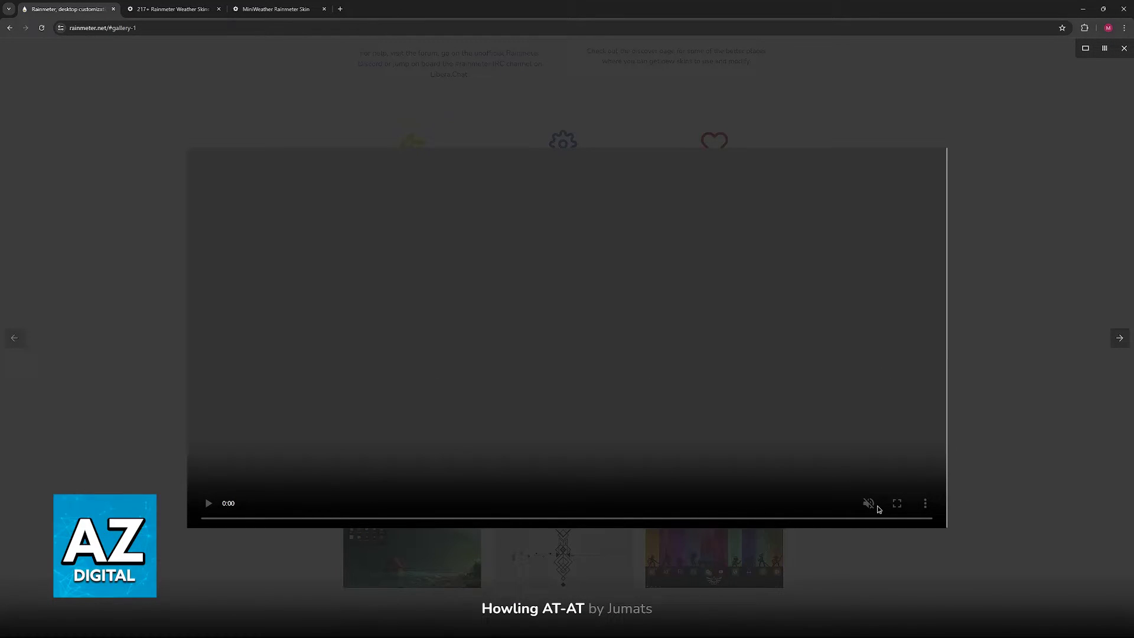
{"action": "left_click", "coordinate": [1001, 493]}
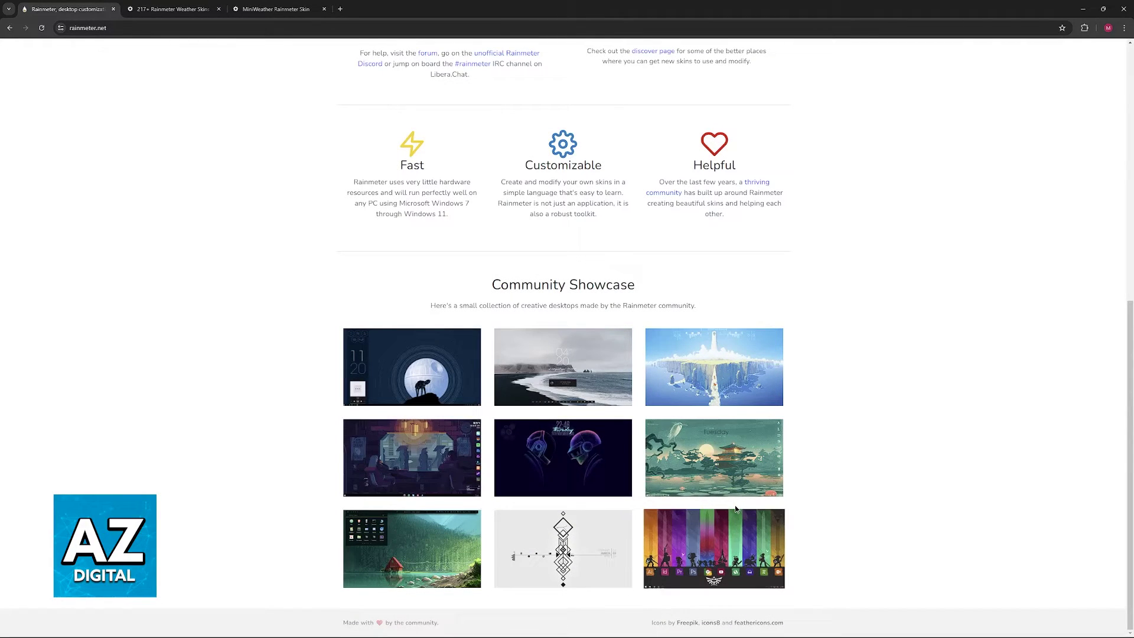
{"action": "scroll", "coordinate": [753, 508], "scroll_direction": "up", "scroll_amount": 1}
{"action": "scroll", "coordinate": [752, 508], "scroll_direction": "up", "scroll_amount": 5}
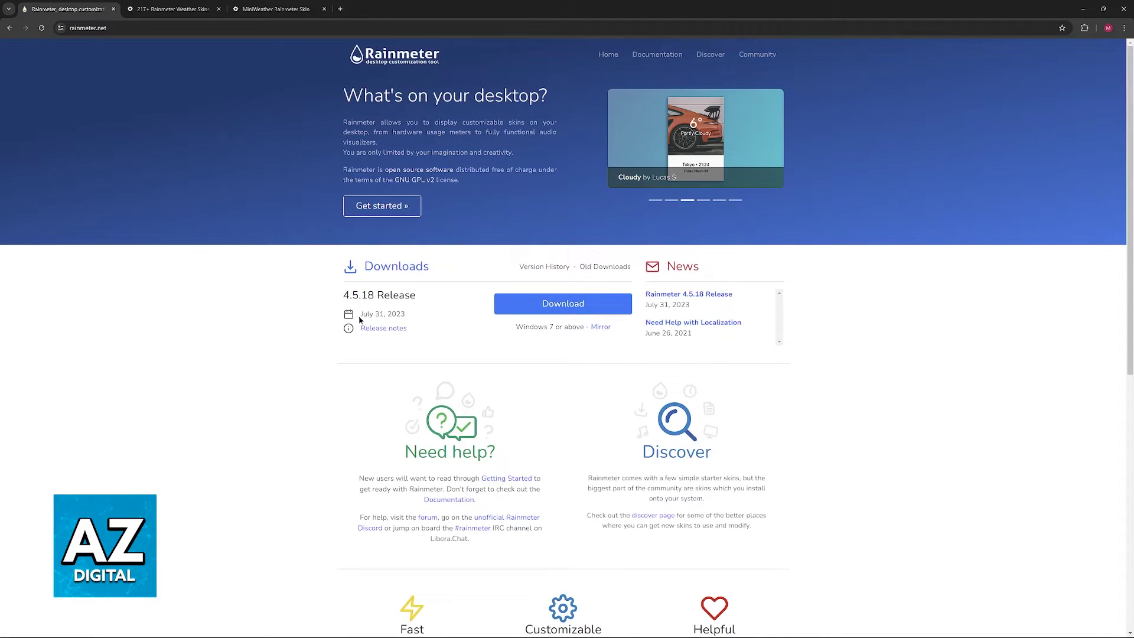
{"action": "left_click", "coordinate": [182, 11]}
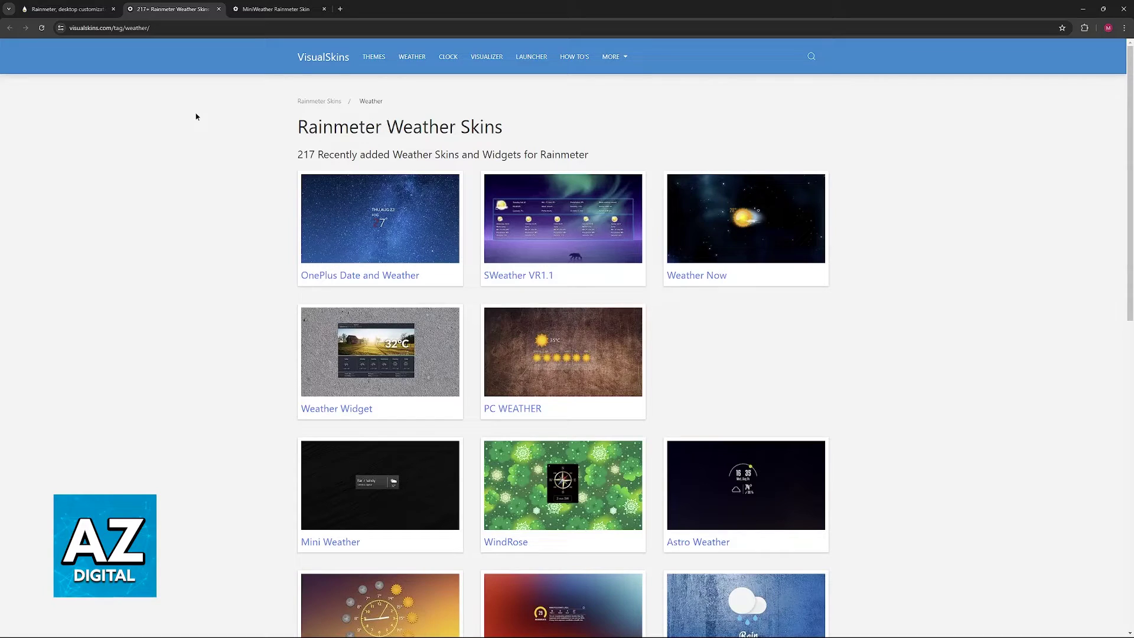
{"action": "scroll", "coordinate": [654, 249], "scroll_direction": "down", "scroll_amount": 5}
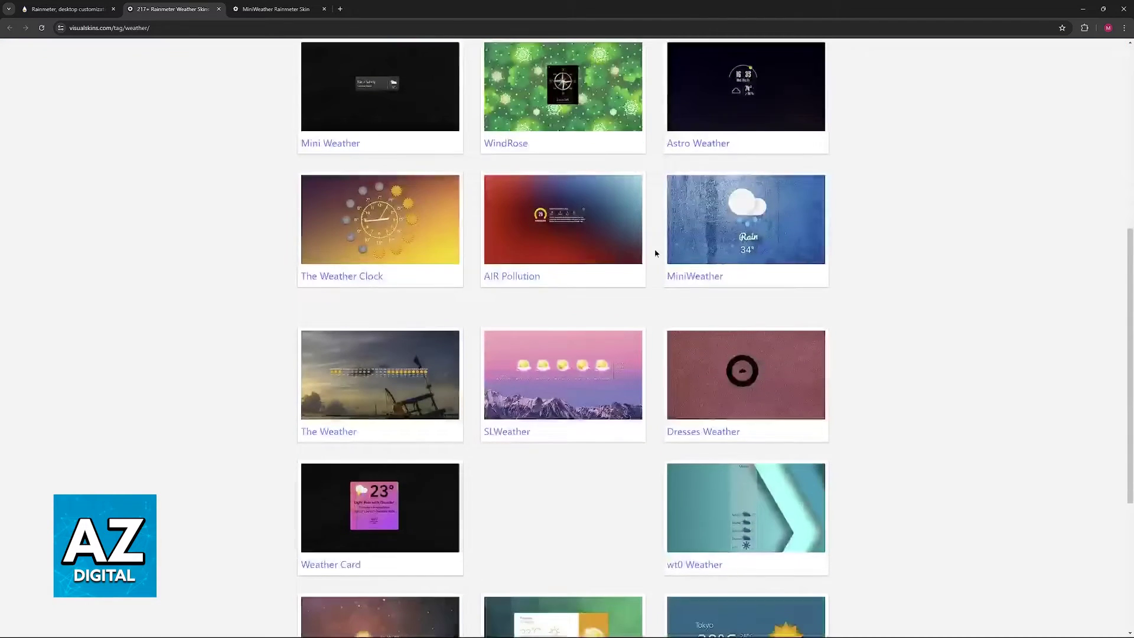
{"action": "scroll", "coordinate": [719, 391], "scroll_direction": "down", "scroll_amount": 1}
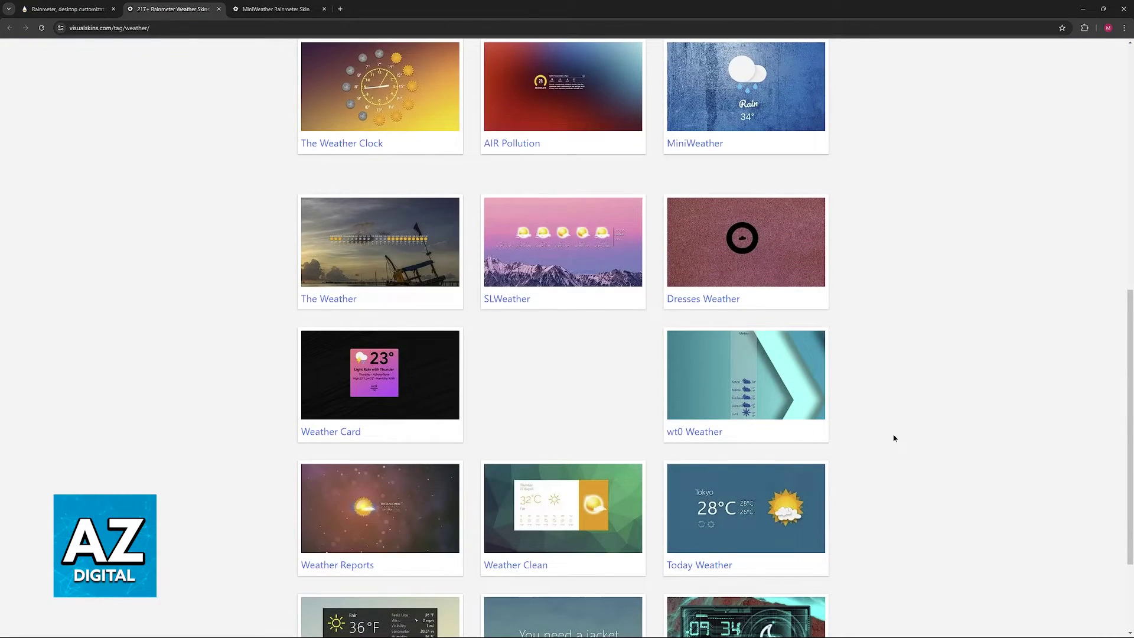
{"action": "scroll", "coordinate": [891, 436], "scroll_direction": "up", "scroll_amount": 2}
{"action": "scroll", "coordinate": [877, 424], "scroll_direction": "up", "scroll_amount": 2}
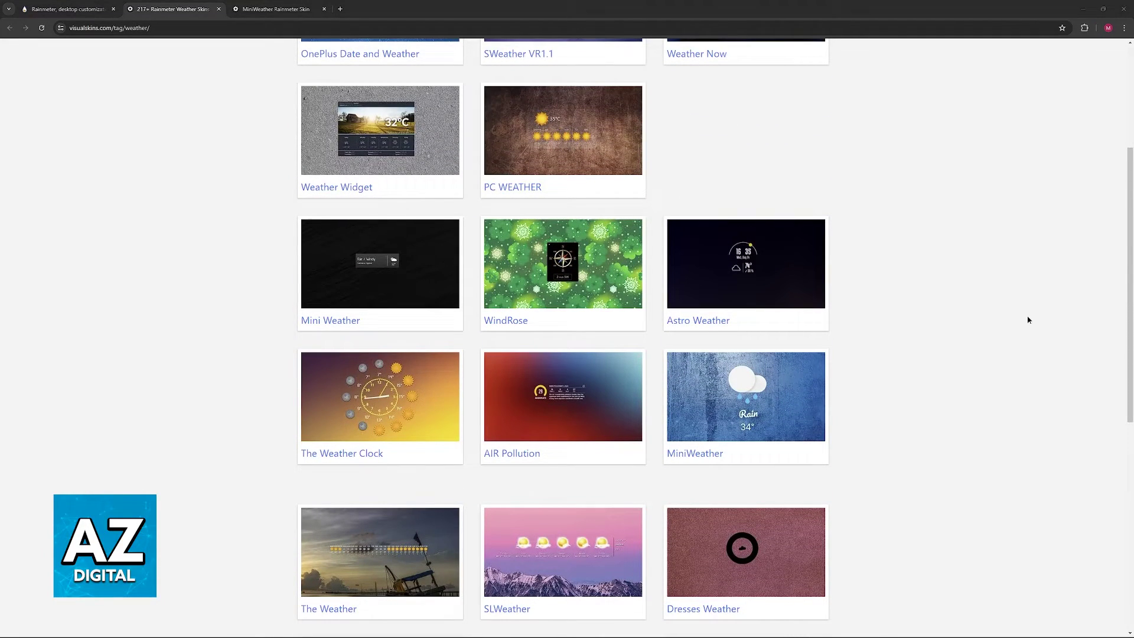
{"action": "scroll", "coordinate": [804, 287], "scroll_direction": "down", "scroll_amount": 3}
{"action": "scroll", "coordinate": [815, 285], "scroll_direction": "down", "scroll_amount": 2}
{"action": "scroll", "coordinate": [843, 305], "scroll_direction": "up", "scroll_amount": 1}
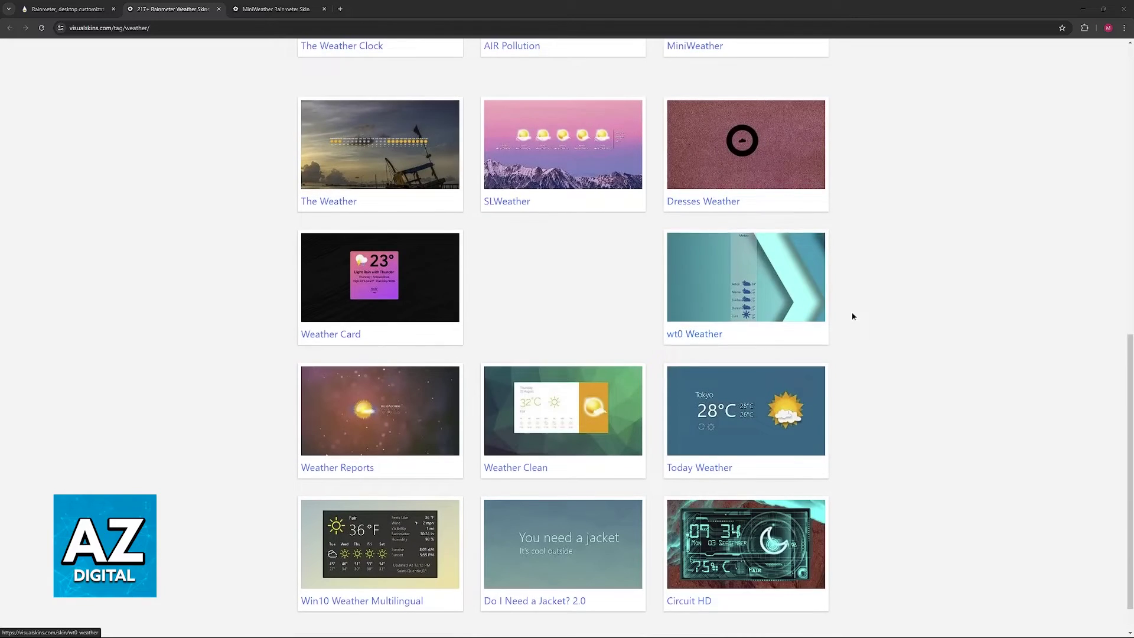
{"action": "scroll", "coordinate": [878, 337], "scroll_direction": "up", "scroll_amount": 1}
{"action": "scroll", "coordinate": [849, 359], "scroll_direction": "up", "scroll_amount": 3}
{"action": "scroll", "coordinate": [849, 359], "scroll_direction": "up", "scroll_amount": 2}
- Choose the Astro Weather tile from the weather skins grid
{"action": "left_click", "coordinate": [801, 430]}
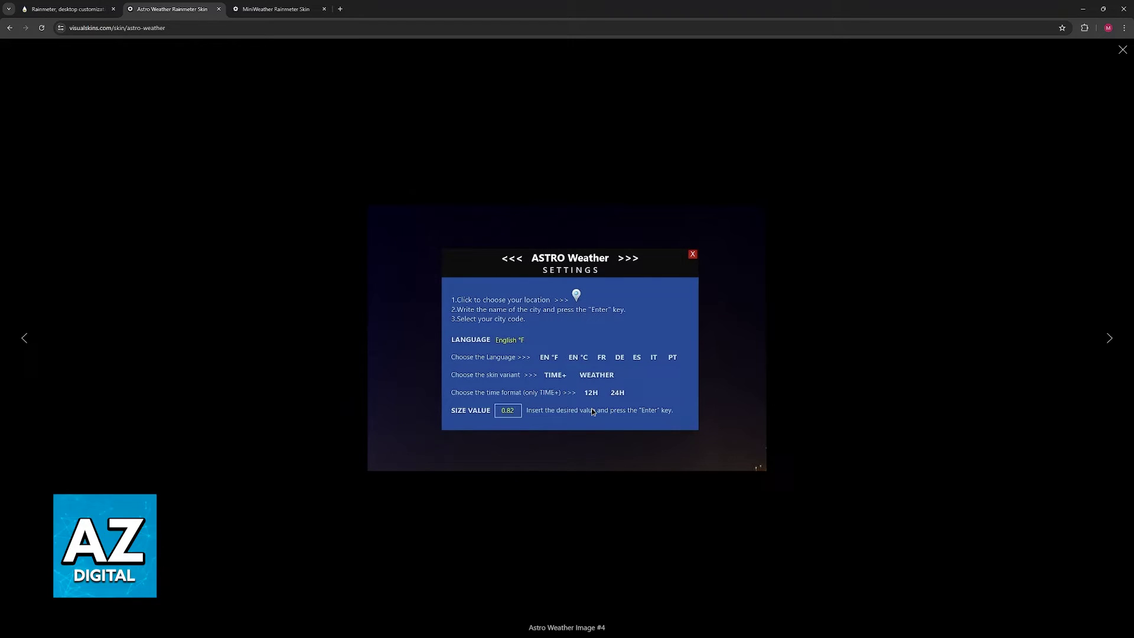
- View the Astro Weather samples, then the PC WEATHER skin's enlarged sample images
{"action": "left_click", "coordinate": [1109, 339]}
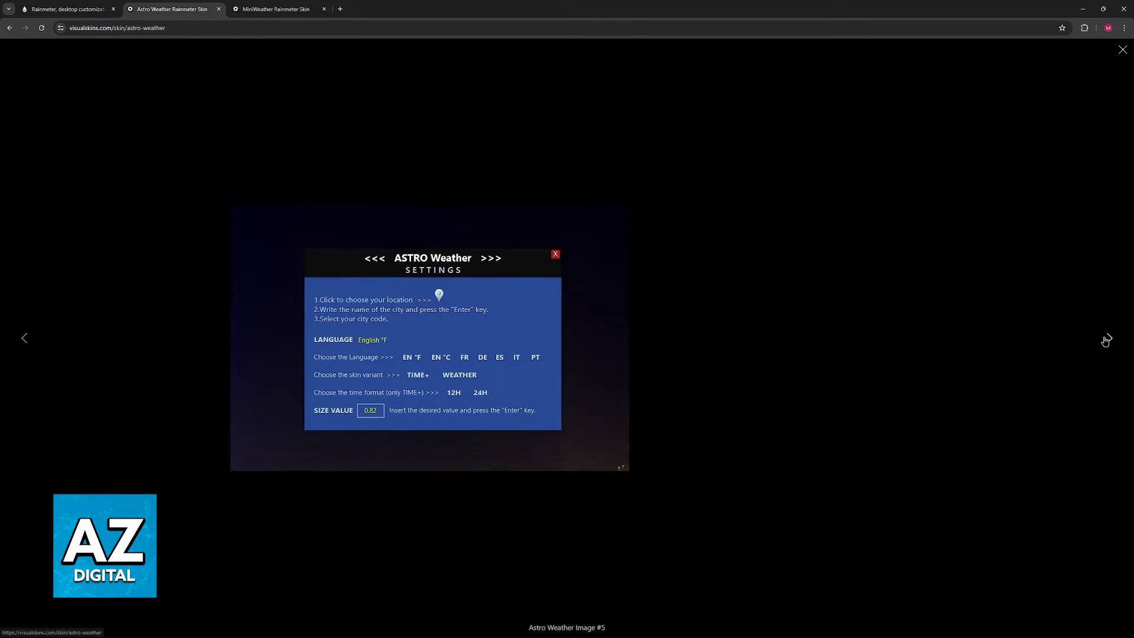
{"action": "key", "text": "alt+Left"}
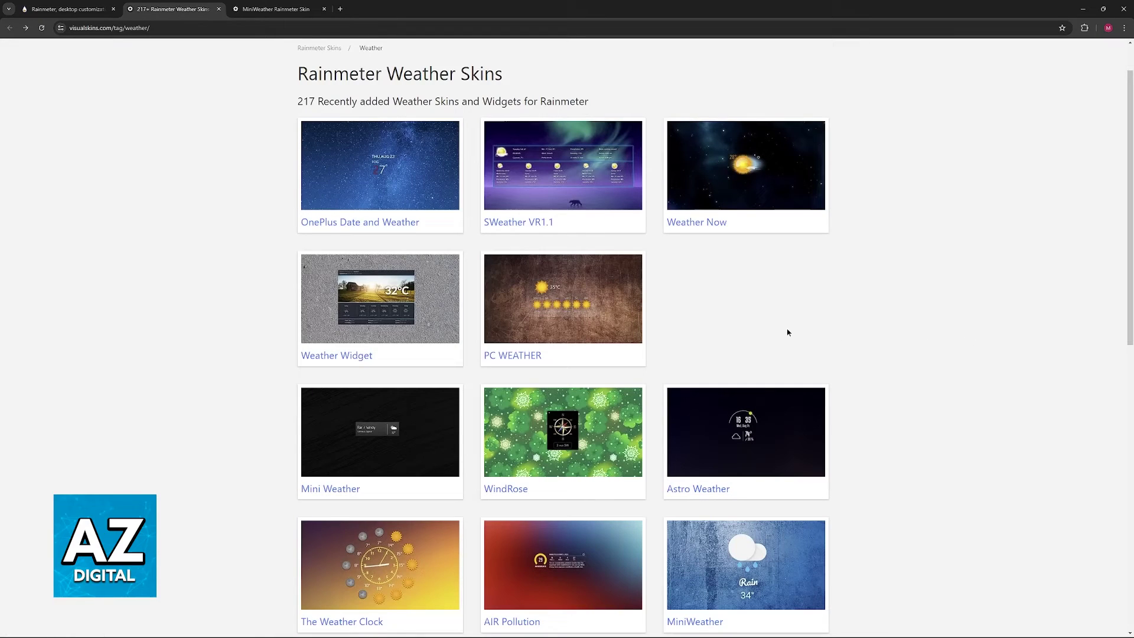
{"action": "left_click", "coordinate": [592, 302]}
{"action": "left_click", "coordinate": [653, 357]}
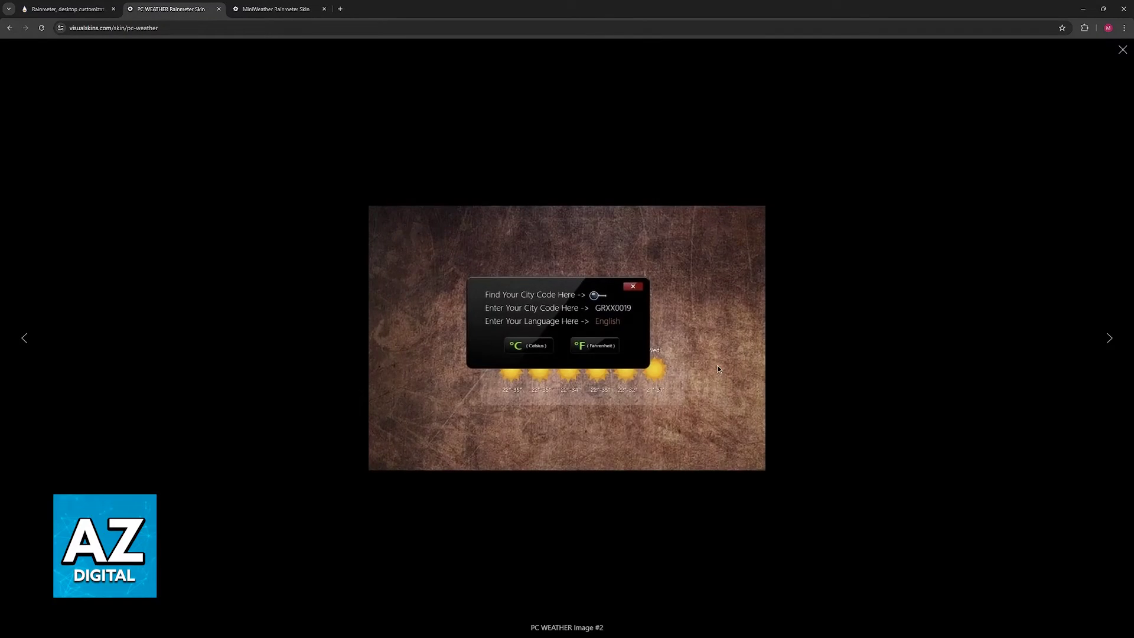
{"action": "left_click", "coordinate": [1107, 338]}
{"action": "key", "text": "alt+Left"}
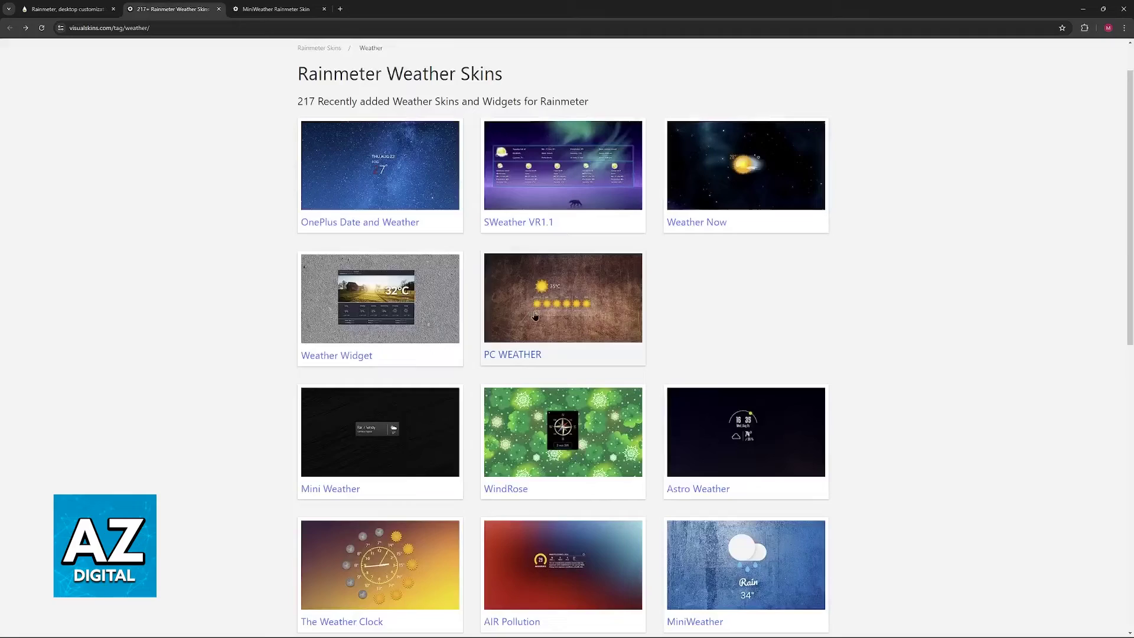
- View the Weather Widget skin's enlarged samples including its settings image
{"action": "left_click", "coordinate": [416, 310]}
{"action": "left_click", "coordinate": [527, 386]}
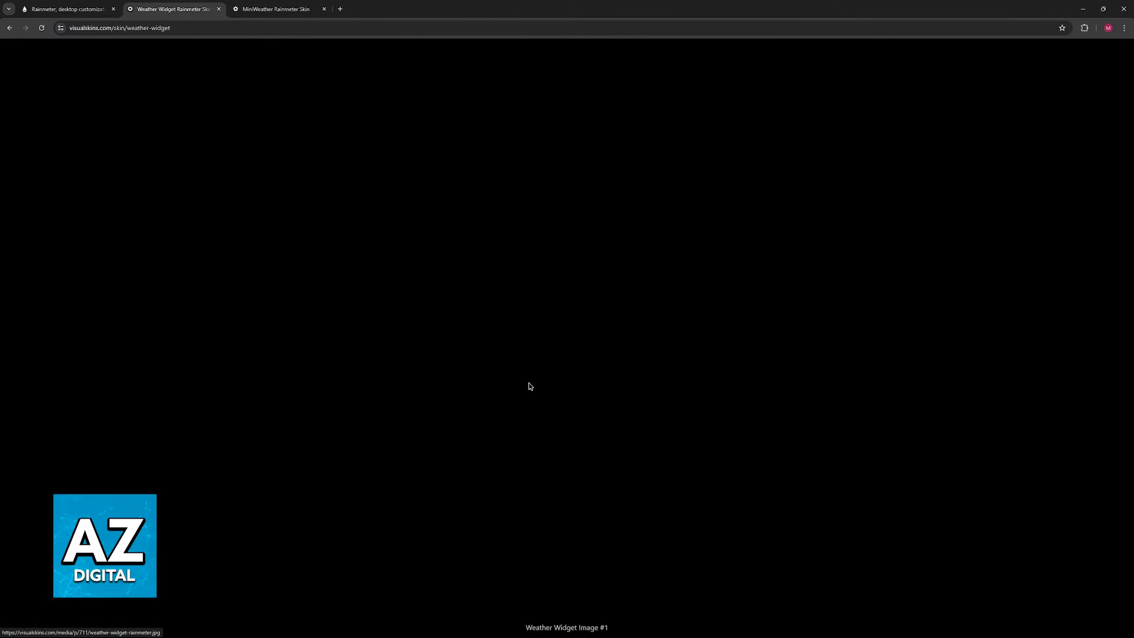
{"action": "left_click", "coordinate": [1106, 344]}
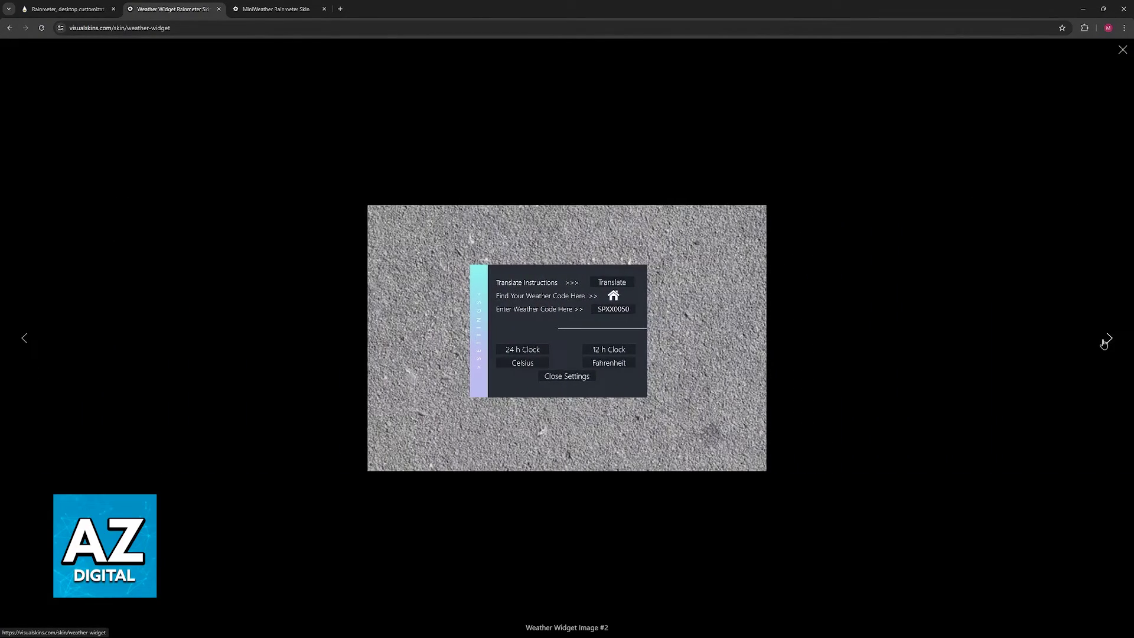
{"action": "key", "text": "Right"}
{"action": "key", "text": "Right"}
- Scroll down toward the Download Weather Widget section of the page
{"action": "left_click", "coordinate": [1122, 50]}
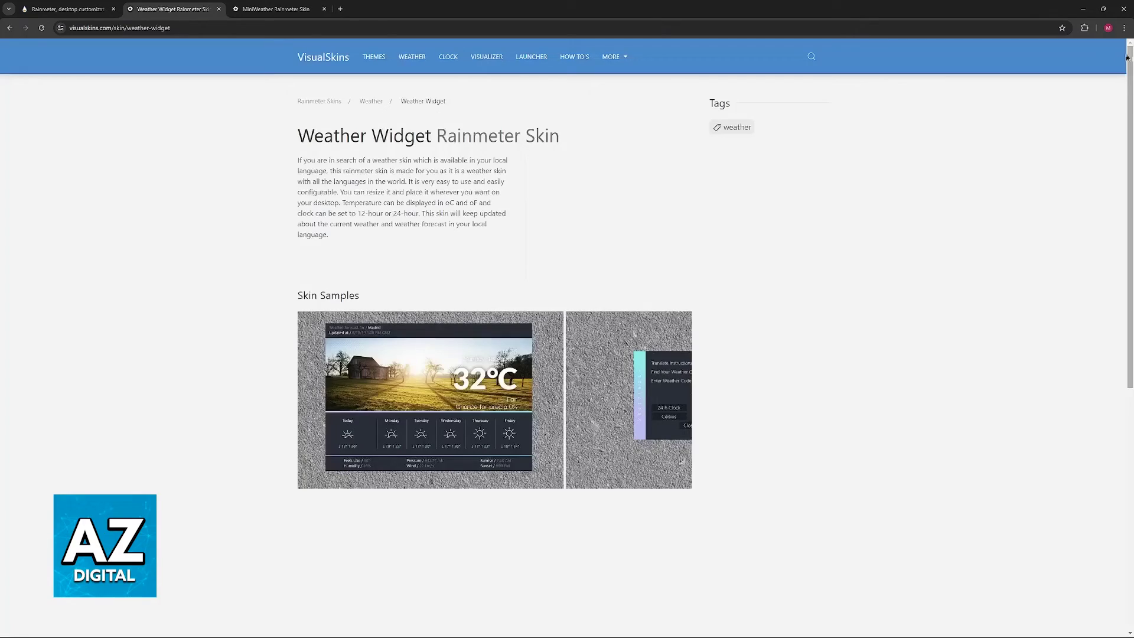
{"action": "scroll", "coordinate": [457, 205], "scroll_direction": "down", "scroll_amount": 3}
{"action": "scroll", "coordinate": [457, 205], "scroll_direction": "down", "scroll_amount": 1}
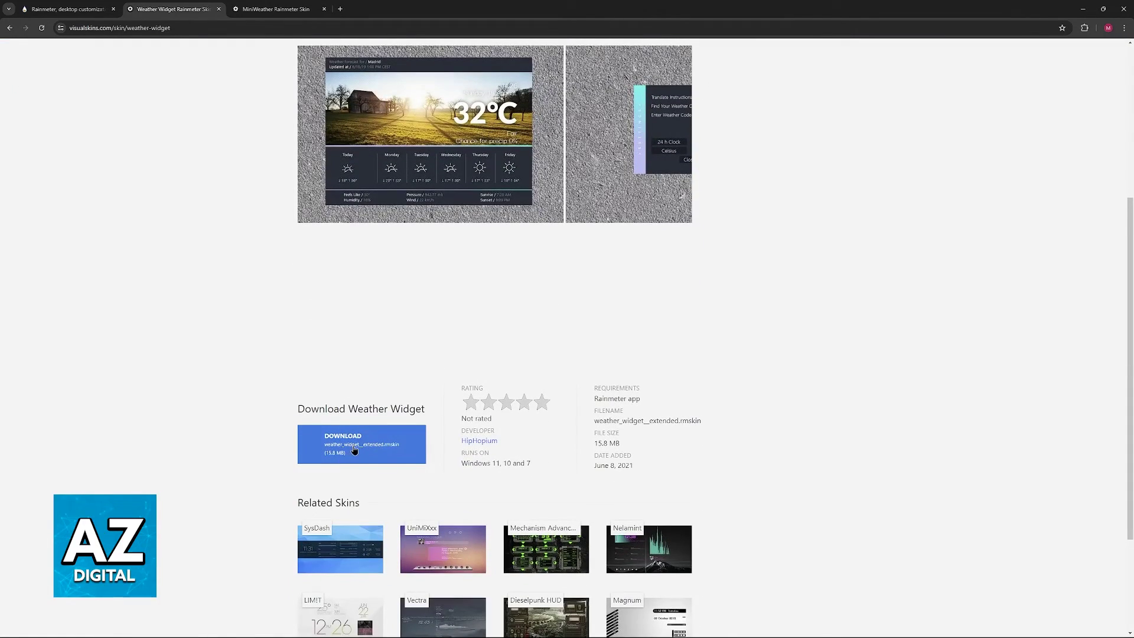